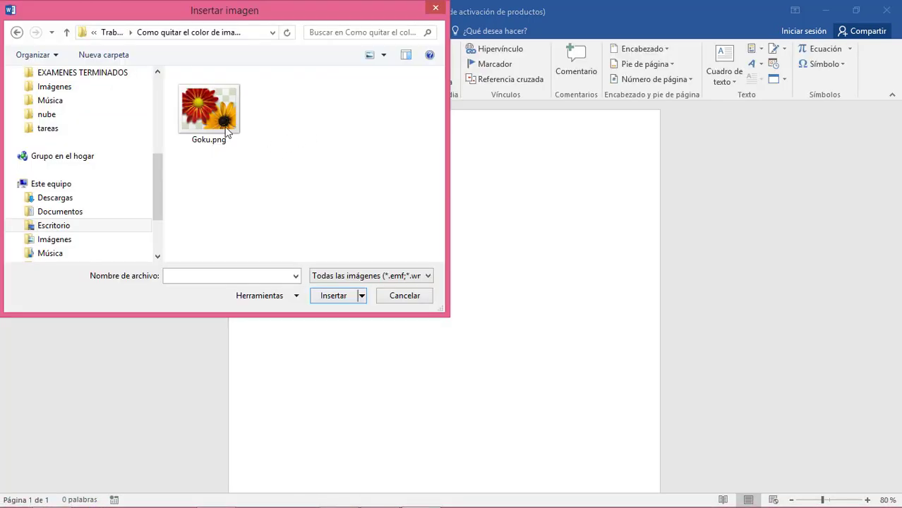
- Insert the picture Goku.png into the blank document and deselect it
{"action": "left_click", "coordinate": [212, 125]}
{"action": "left_click", "coordinate": [333, 295]}
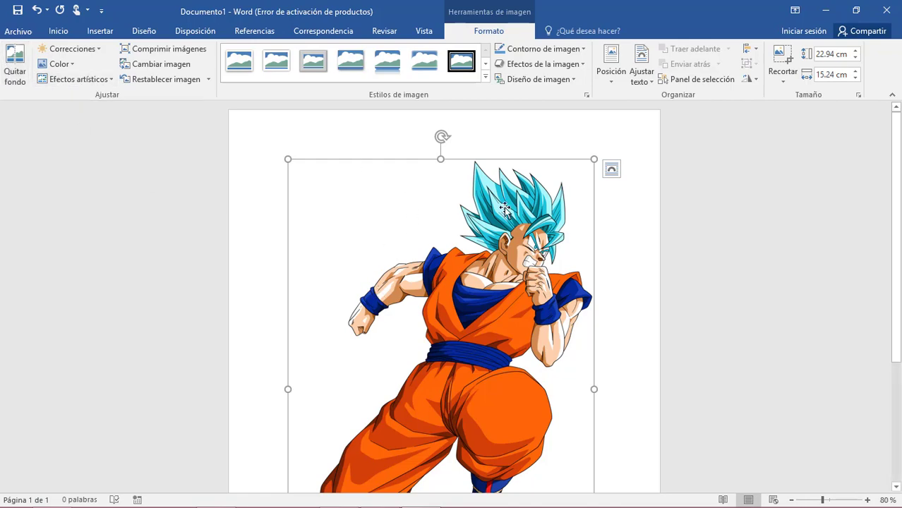
{"action": "left_click", "coordinate": [749, 249]}
{"action": "scroll", "coordinate": [745, 318], "scroll_direction": "up", "scroll_amount": 3}
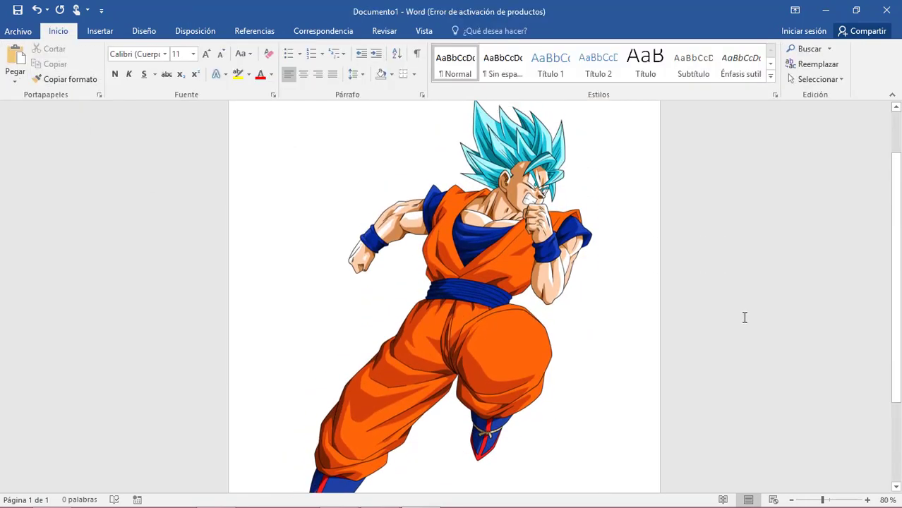
- Open the format settings for the Goku picture and expand its image corrections and image color options
{"action": "left_click", "coordinate": [492, 242]}
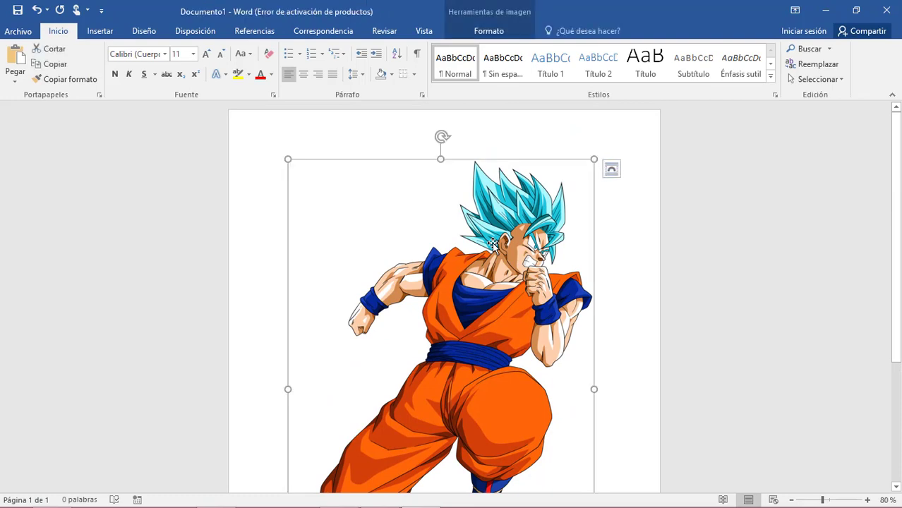
{"action": "right_click", "coordinate": [492, 244]}
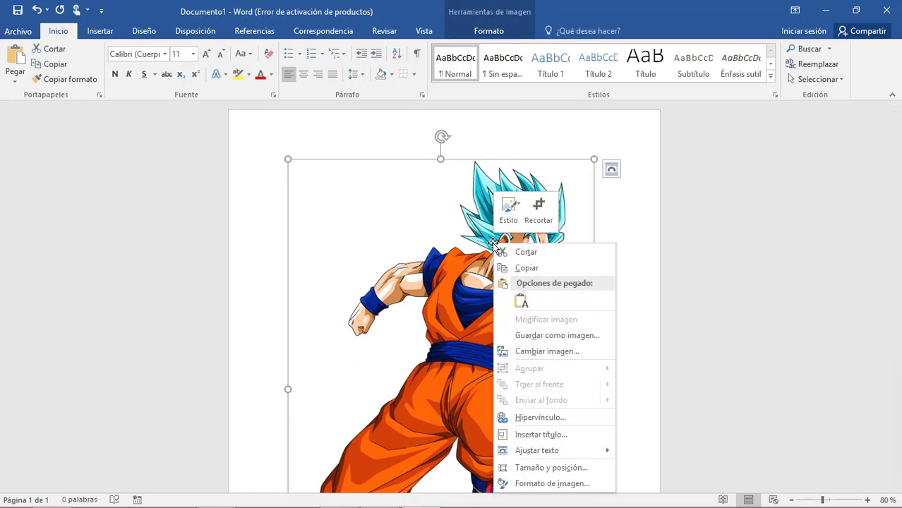
{"action": "left_click", "coordinate": [552, 483]}
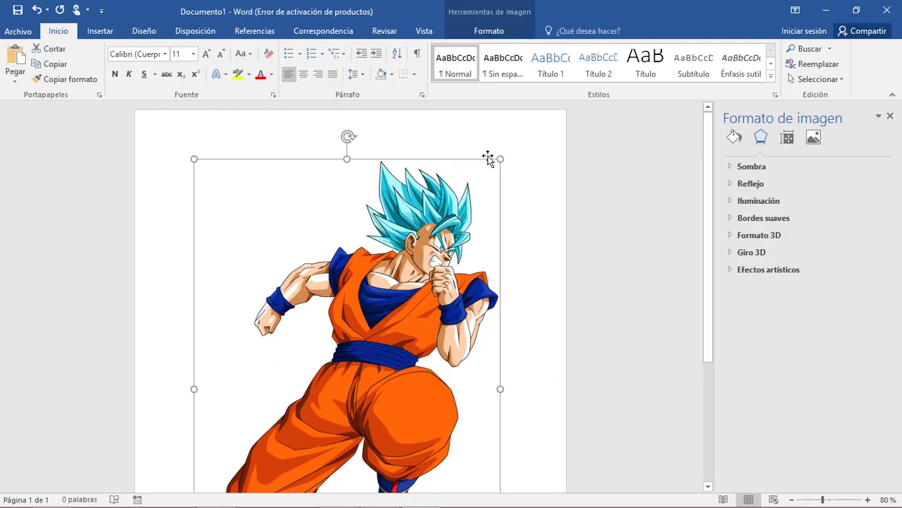
{"action": "left_click", "coordinate": [814, 139]}
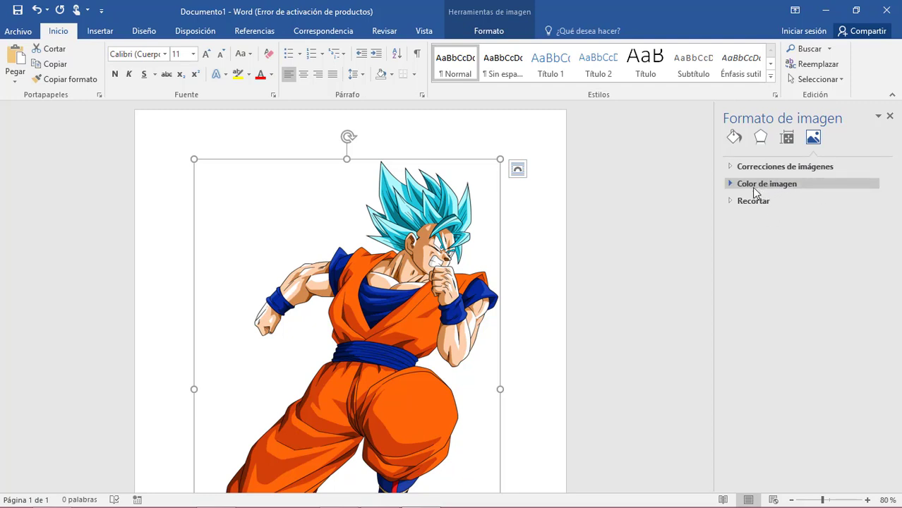
{"action": "left_click", "coordinate": [732, 185]}
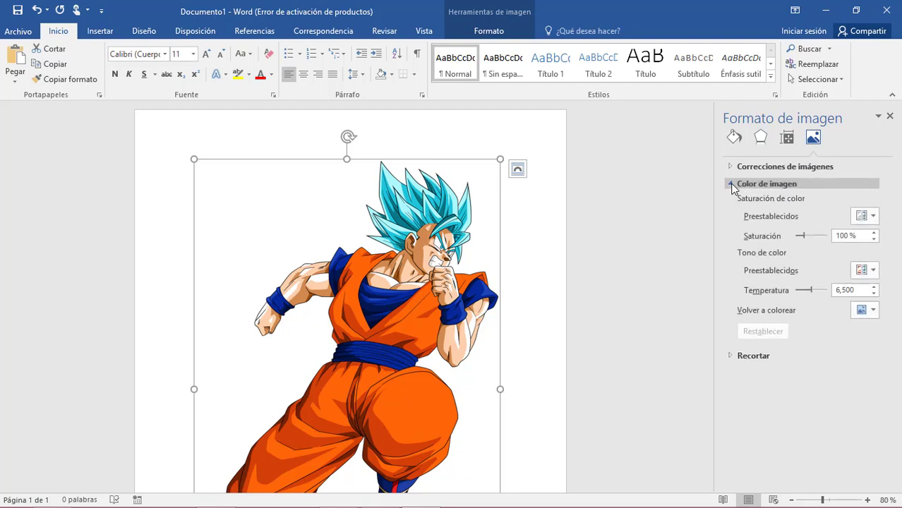
{"action": "left_click", "coordinate": [730, 166]}
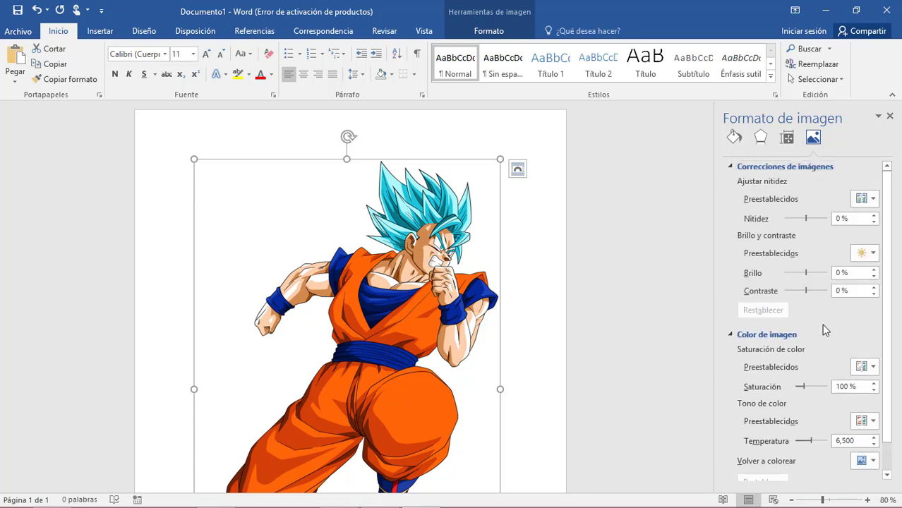
{"action": "scroll", "coordinate": [840, 339], "scroll_direction": "down", "scroll_amount": 1}
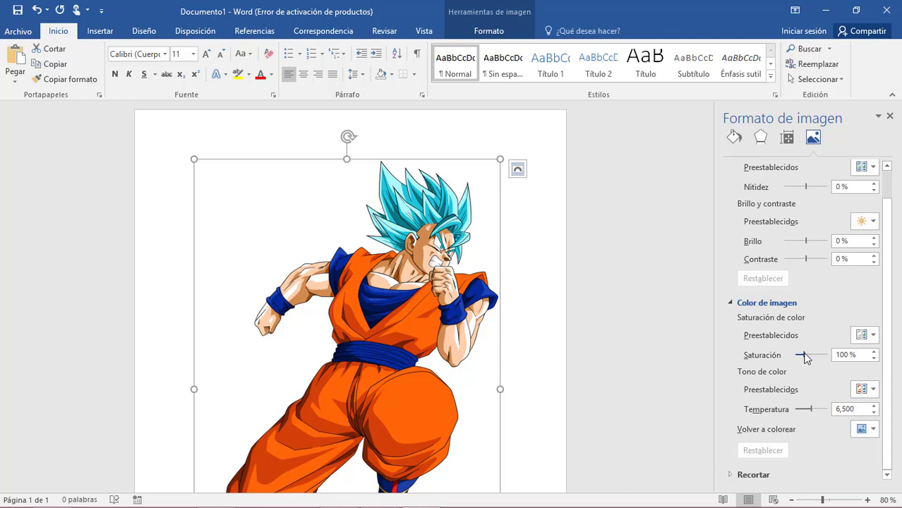
- Set the picture's color saturation to 0 % and its brightness to 47 %
{"action": "left_click_drag", "start_coordinate": [806, 359], "coordinate": [788, 358]}
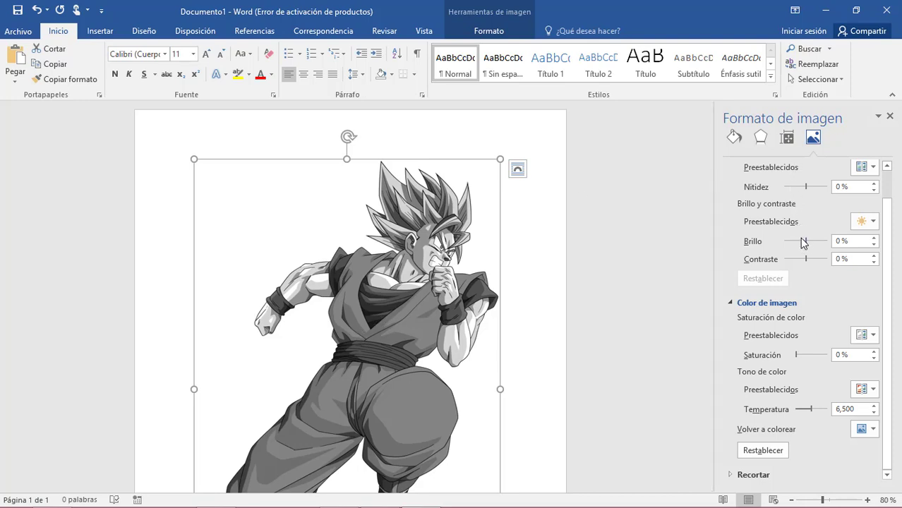
{"action": "left_click_drag", "start_coordinate": [806, 240], "coordinate": [816, 241]}
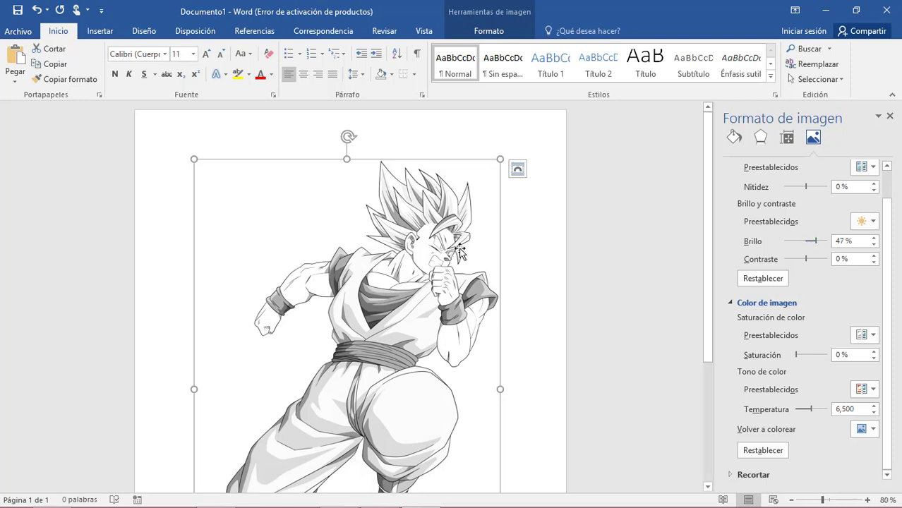
{"action": "scroll", "coordinate": [469, 343], "scroll_direction": "down", "scroll_amount": 3}
{"action": "scroll", "coordinate": [469, 343], "scroll_direction": "down", "scroll_amount": 3}
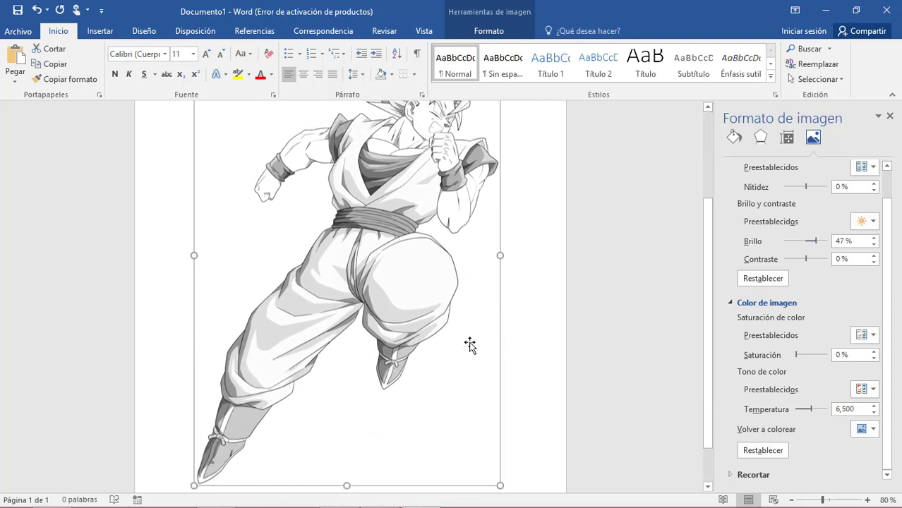
{"action": "scroll", "coordinate": [470, 343], "scroll_direction": "down", "scroll_amount": 2}
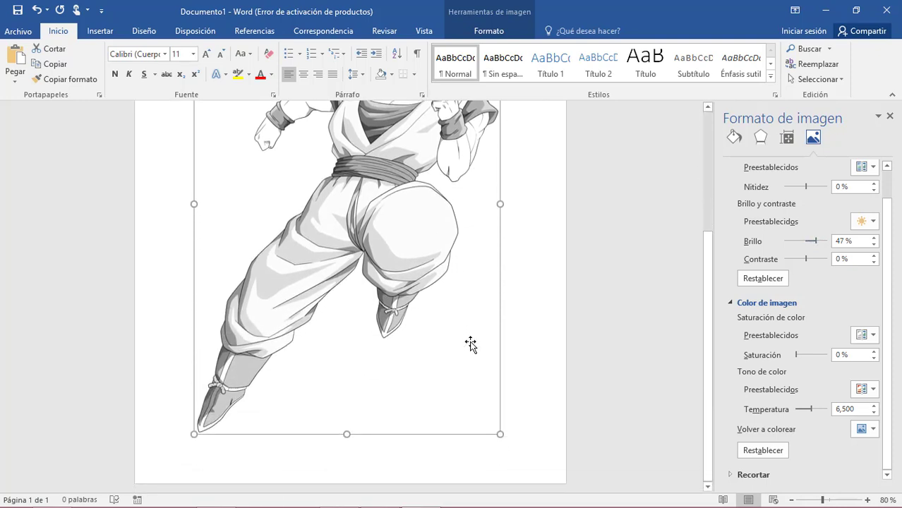
{"action": "scroll", "coordinate": [470, 343], "scroll_direction": "up", "scroll_amount": 3}
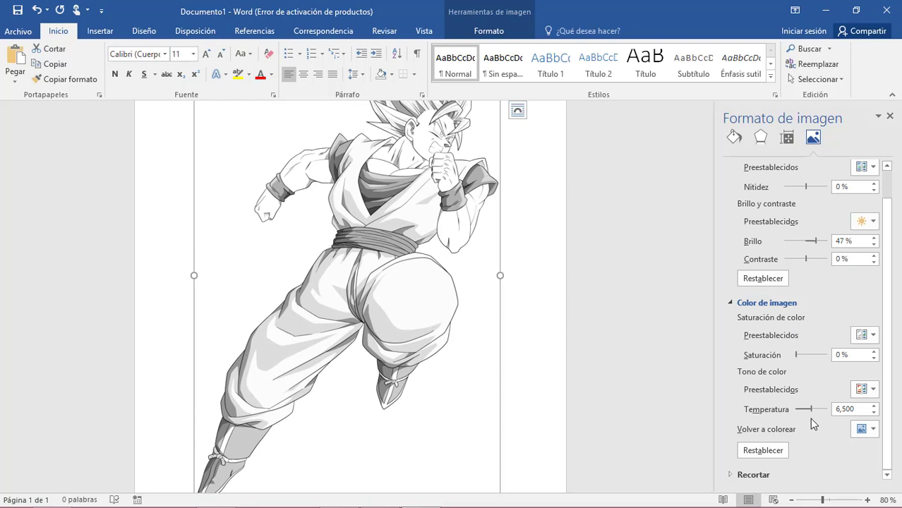
- Set the picture's color temperature to 9,460 and its sharpness to 28 %
{"action": "left_click_drag", "start_coordinate": [810, 410], "coordinate": [821, 413]}
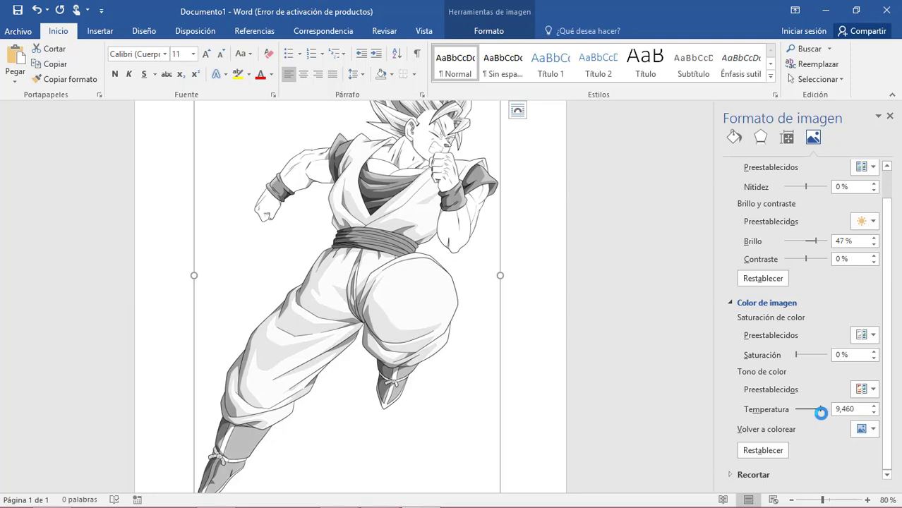
{"action": "left_click_drag", "start_coordinate": [821, 413], "coordinate": [820, 413]}
{"action": "left_click_drag", "start_coordinate": [811, 187], "coordinate": [810, 187]}
{"action": "left_click", "coordinate": [814, 191]}
{"action": "left_click", "coordinate": [813, 190]}
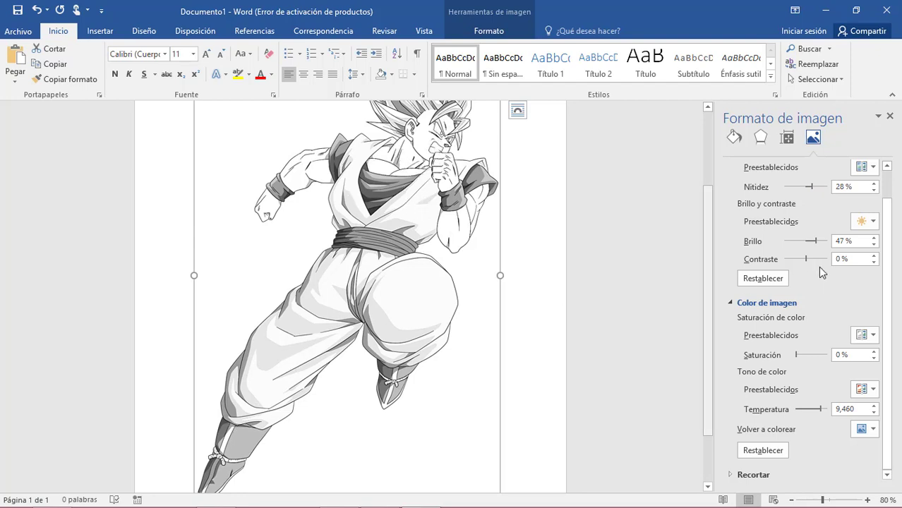
{"action": "scroll", "coordinate": [436, 317], "scroll_direction": "down", "scroll_amount": 1}
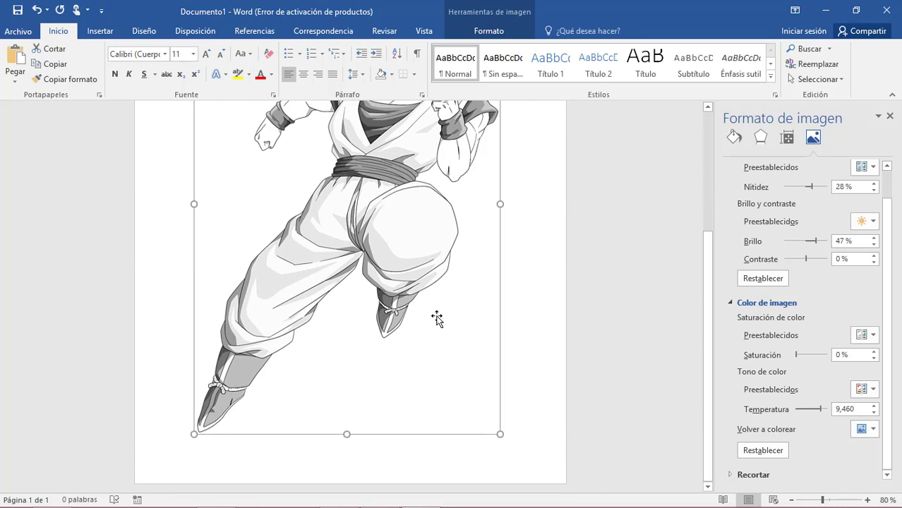
{"action": "scroll", "coordinate": [437, 316], "scroll_direction": "up", "scroll_amount": 2}
{"action": "scroll", "coordinate": [456, 315], "scroll_direction": "up", "scroll_amount": 1}
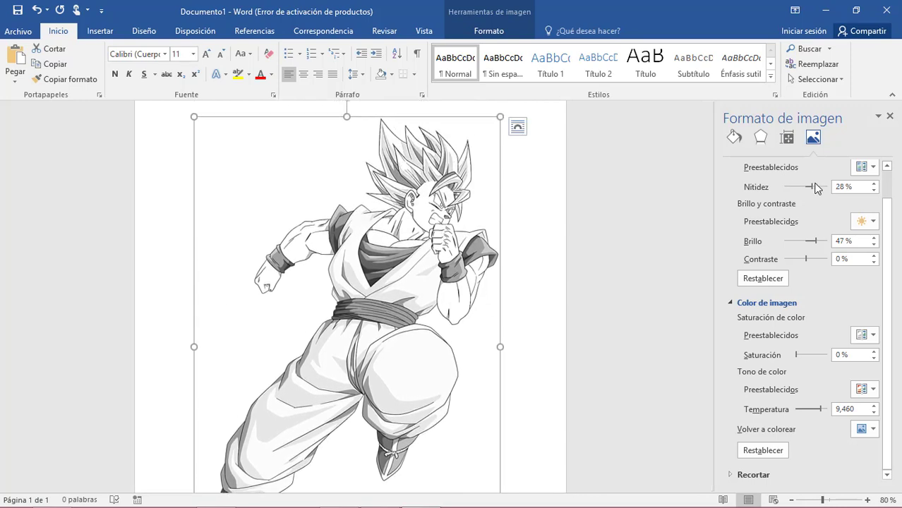
- Increase the picture's sharpness to 35 % and check the whole drawing from head to feet
{"action": "left_click_drag", "start_coordinate": [814, 187], "coordinate": [815, 187]}
{"action": "scroll", "coordinate": [450, 317], "scroll_direction": "down", "scroll_amount": 2}
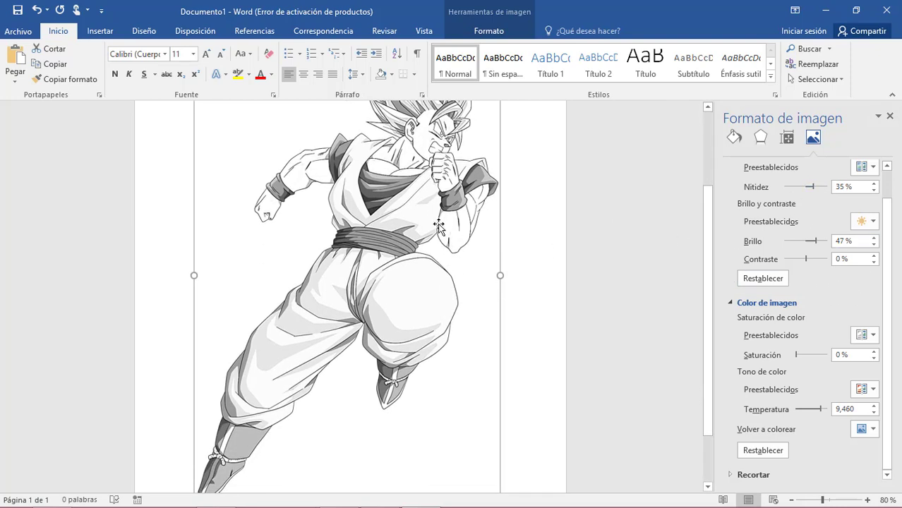
{"action": "scroll", "coordinate": [445, 254], "scroll_direction": "down", "scroll_amount": 2}
{"action": "scroll", "coordinate": [397, 339], "scroll_direction": "up", "scroll_amount": 5}
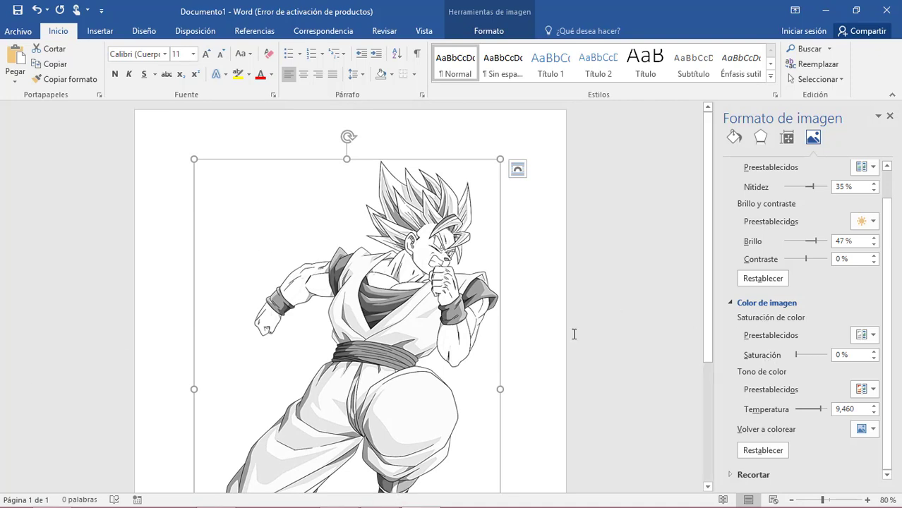
{"action": "scroll", "coordinate": [574, 334], "scroll_direction": "down", "scroll_amount": 5}
{"action": "scroll", "coordinate": [577, 360], "scroll_direction": "up", "scroll_amount": 5}
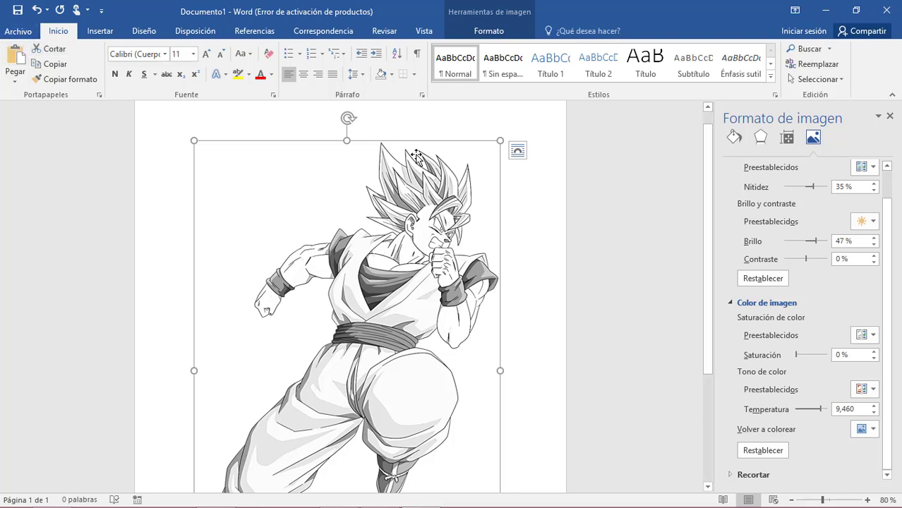
- Save the edited picture as a PNG file named "Goku colorear" in the Imágenes folder
{"action": "right_click", "coordinate": [417, 277]}
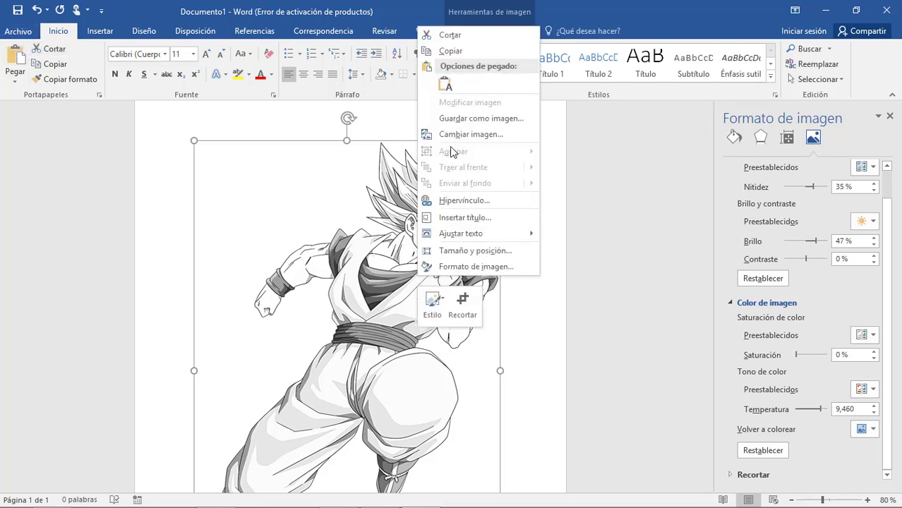
{"action": "left_click", "coordinate": [467, 119]}
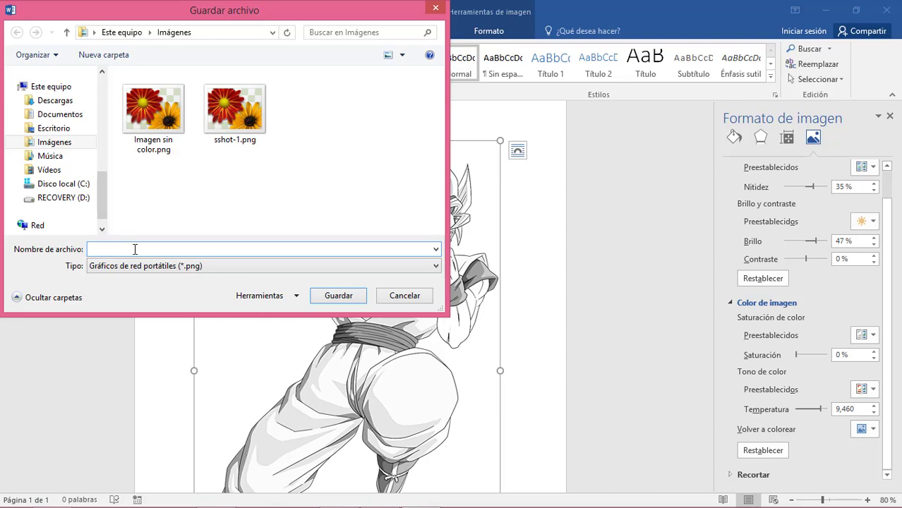
{"action": "type", "text": "Goku colorido"}
{"action": "key", "text": "Return"}
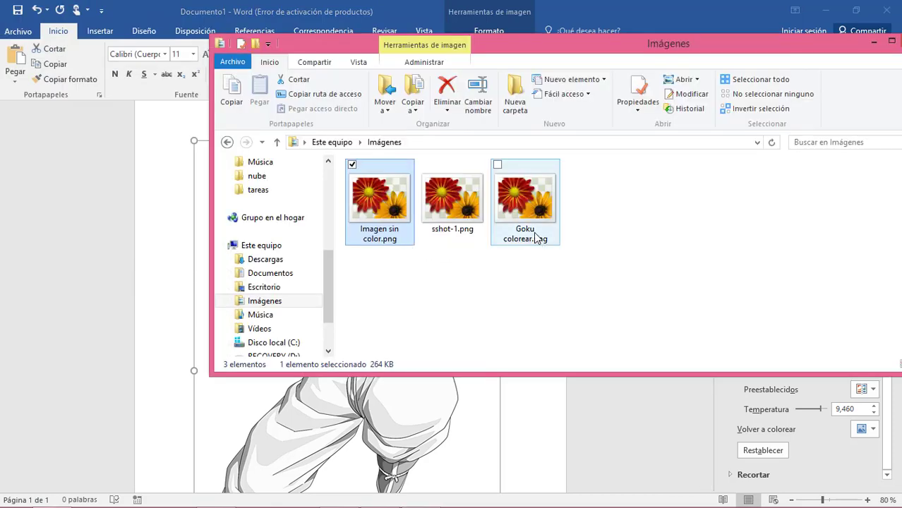
- View Goku colorear.png from the Imágenes folder in the photo viewer, then close the viewer and minimize the folder window
{"action": "double_click", "coordinate": [531, 237]}
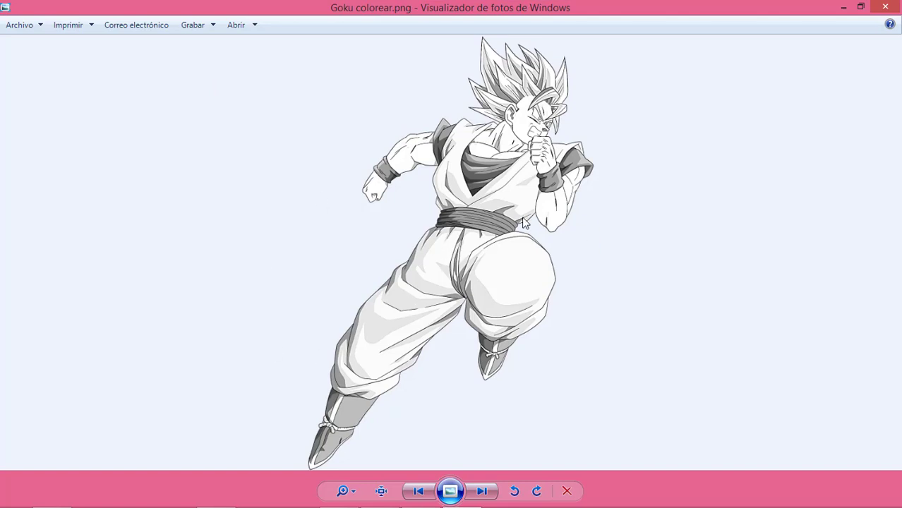
{"action": "left_click", "coordinate": [885, 6]}
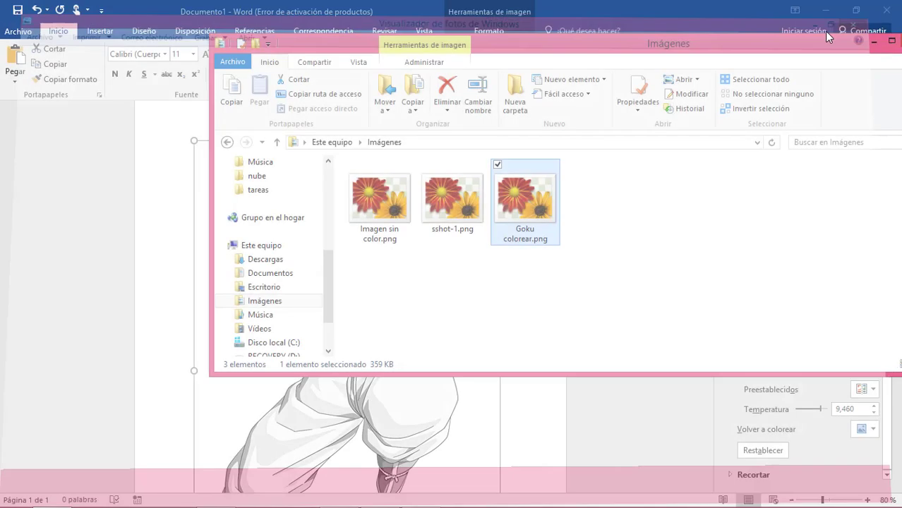
{"action": "left_click", "coordinate": [874, 43]}
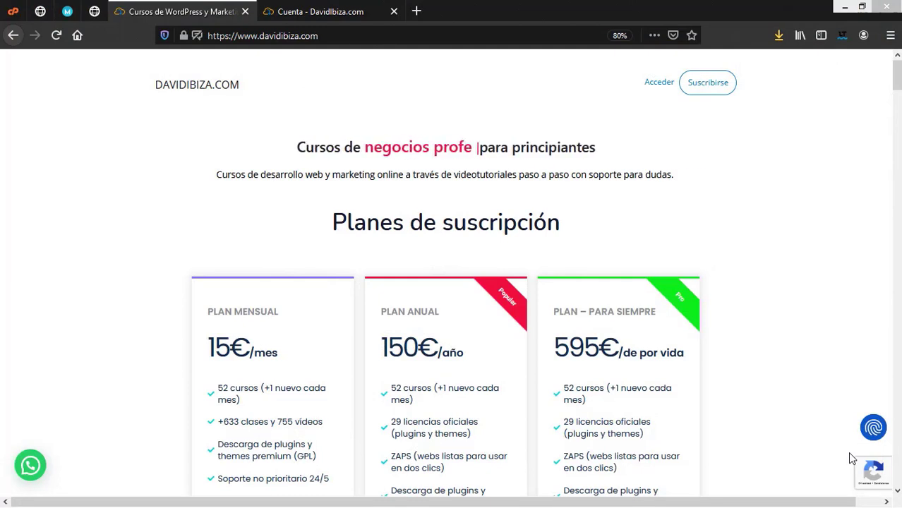
- In the web browser, review the subscription plans, course categories and list of included courses on the online academy's home page
{"action": "scroll", "coordinate": [536, 494], "scroll_direction": "down", "scroll_amount": 3}
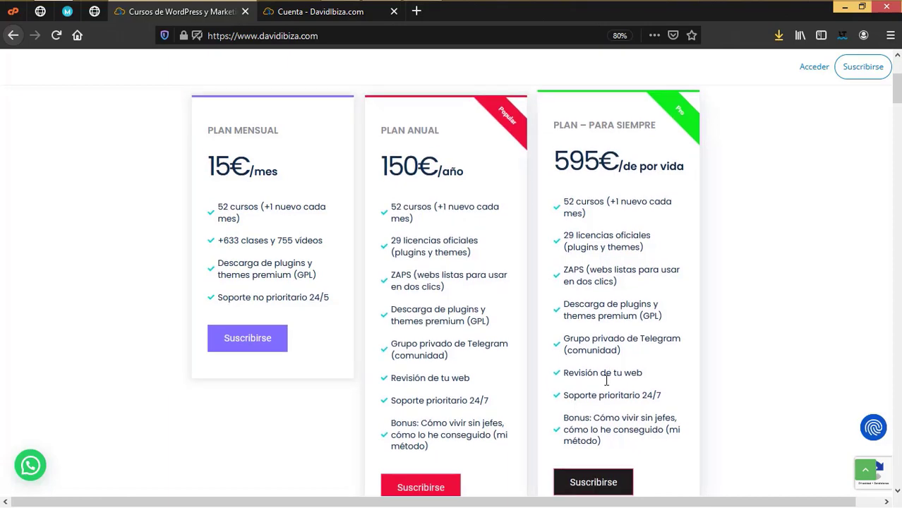
{"action": "scroll", "coordinate": [604, 378], "scroll_direction": "up", "scroll_amount": 3}
{"action": "scroll", "coordinate": [606, 381], "scroll_direction": "down", "scroll_amount": 1}
{"action": "scroll", "coordinate": [607, 381], "scroll_direction": "down", "scroll_amount": 1}
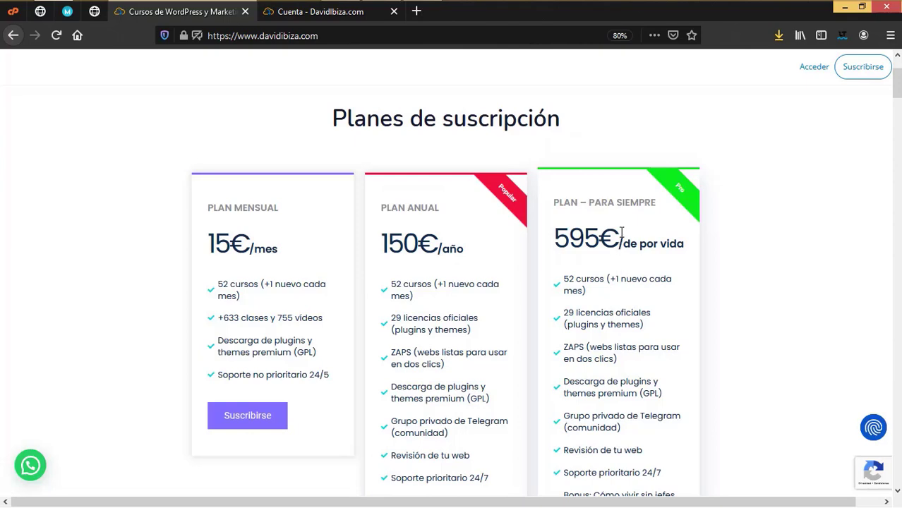
{"action": "scroll", "coordinate": [616, 403], "scroll_direction": "down", "scroll_amount": 3}
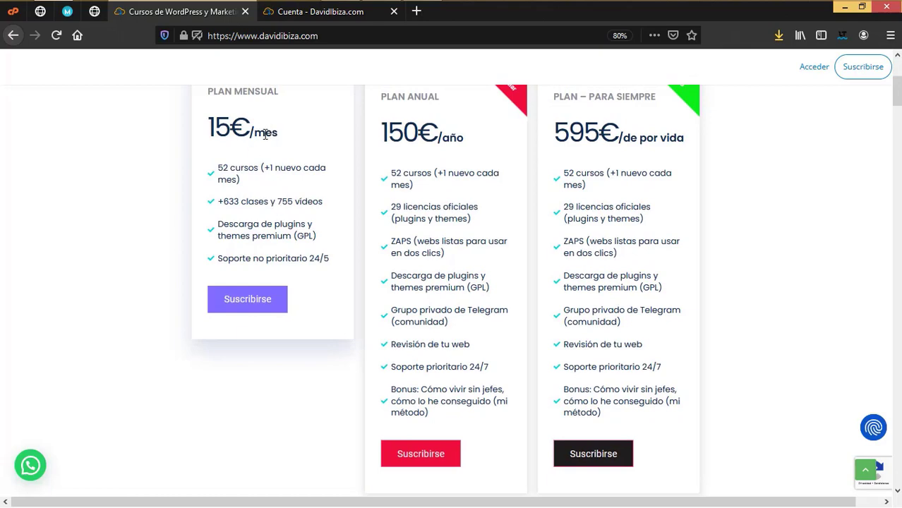
{"action": "scroll", "coordinate": [404, 359], "scroll_direction": "up", "scroll_amount": 3}
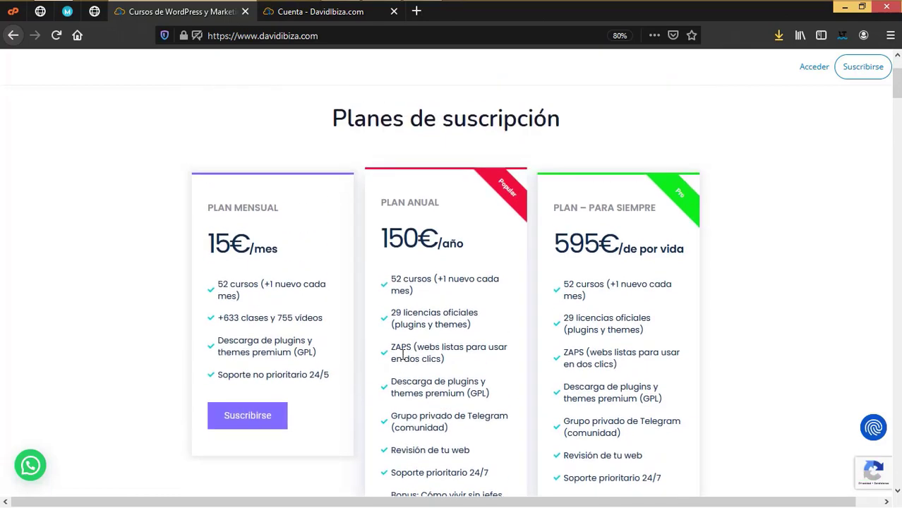
{"action": "scroll", "coordinate": [453, 364], "scroll_direction": "down", "scroll_amount": 12}
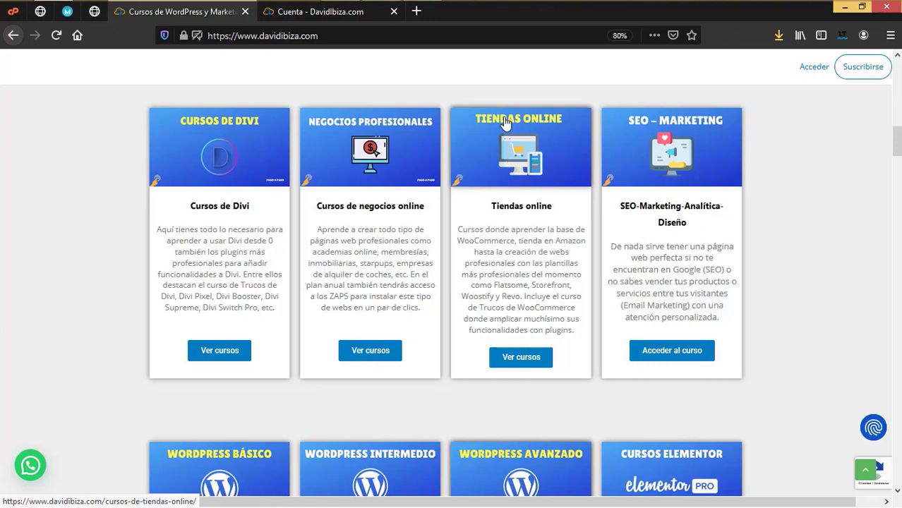
{"action": "scroll", "coordinate": [506, 326], "scroll_direction": "down", "scroll_amount": 3}
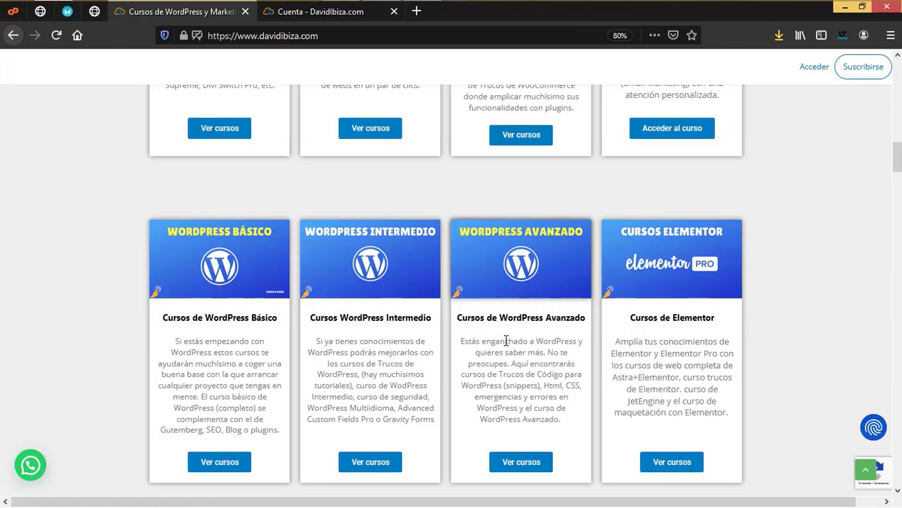
{"action": "scroll", "coordinate": [506, 341], "scroll_direction": "down", "scroll_amount": 7}
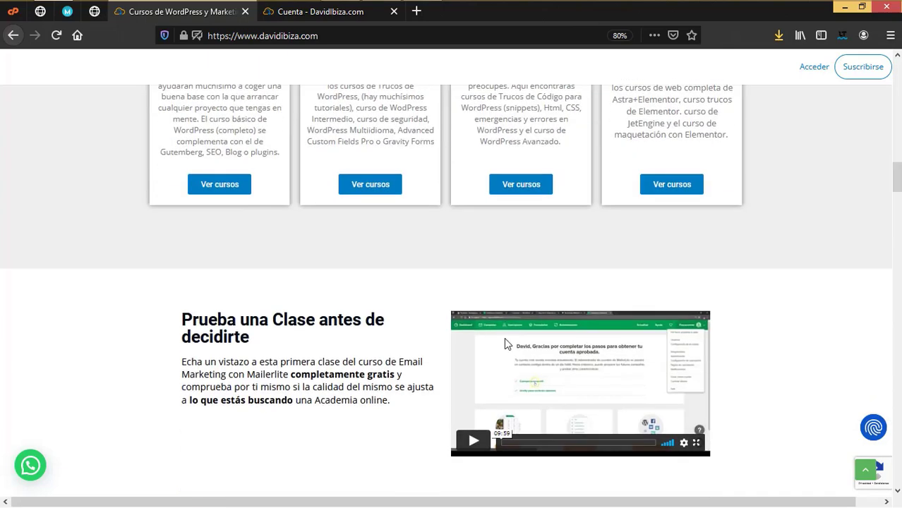
{"action": "scroll", "coordinate": [506, 344], "scroll_direction": "down", "scroll_amount": 3}
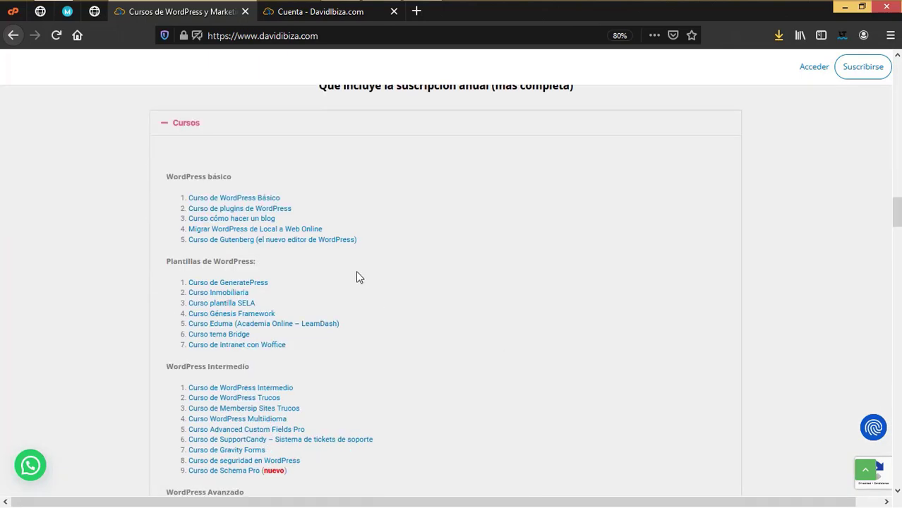
- Review the rest of the annual subscription's course list and its list of ZAPS (web prediseñadas)
{"action": "scroll", "coordinate": [300, 363], "scroll_direction": "down", "scroll_amount": 12}
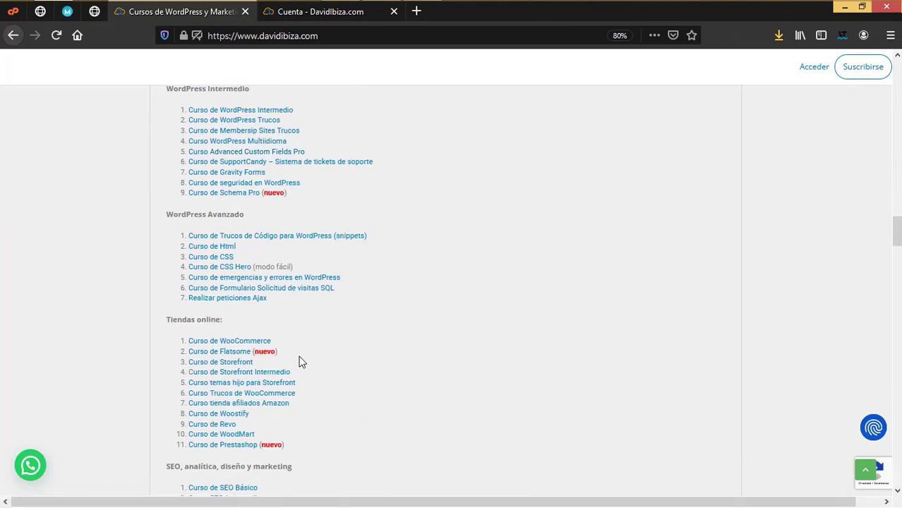
{"action": "scroll", "coordinate": [301, 361], "scroll_direction": "down", "scroll_amount": 6}
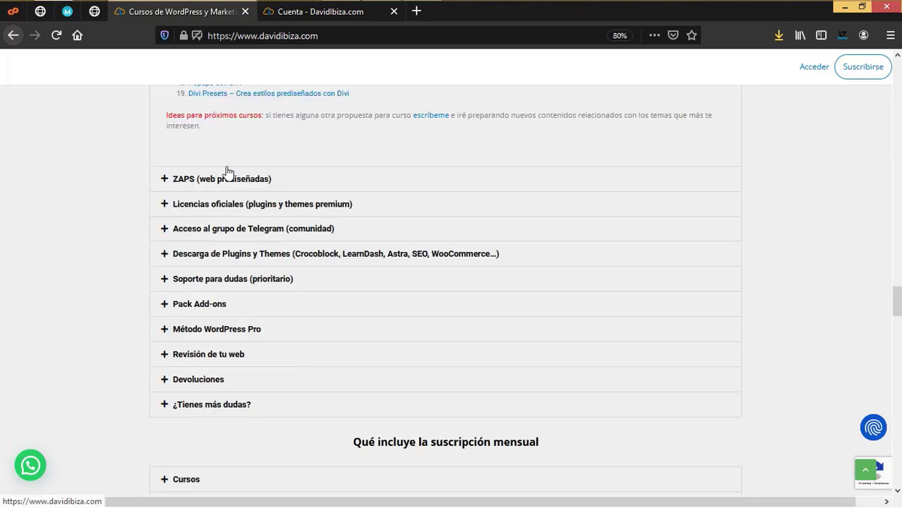
{"action": "scroll", "coordinate": [262, 259], "scroll_direction": "down", "scroll_amount": 10}
{"action": "scroll", "coordinate": [285, 330], "scroll_direction": "up", "scroll_amount": 5}
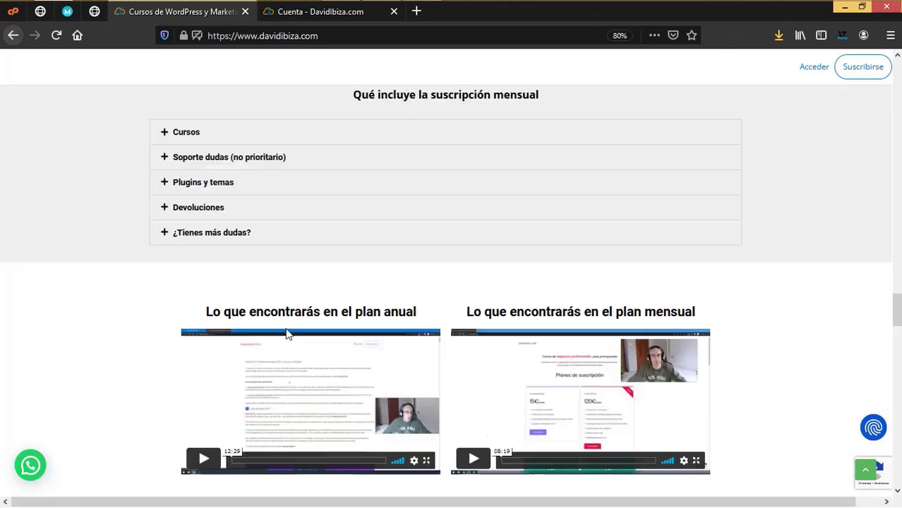
{"action": "scroll", "coordinate": [268, 328], "scroll_direction": "up", "scroll_amount": 10}
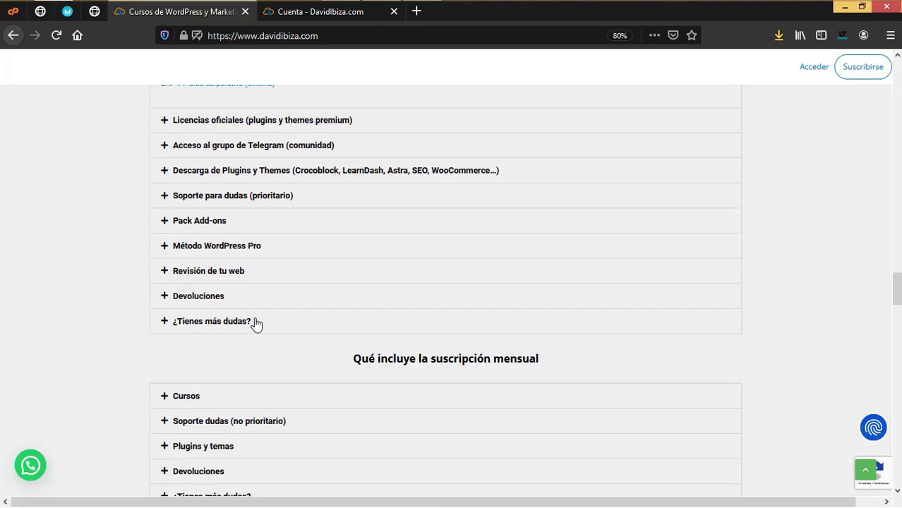
{"action": "scroll", "coordinate": [275, 324], "scroll_direction": "down", "scroll_amount": 5}
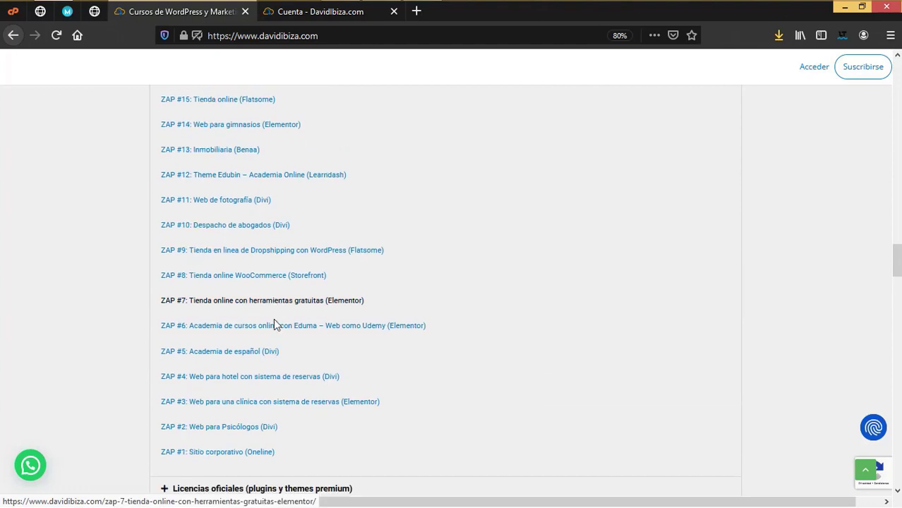
- Expand Licencias oficiales (plugins y themes premium) for the annual subscription and read the included licenses and their conditions
{"action": "left_click", "coordinate": [252, 238]}
{"action": "scroll", "coordinate": [289, 325], "scroll_direction": "down", "scroll_amount": 5}
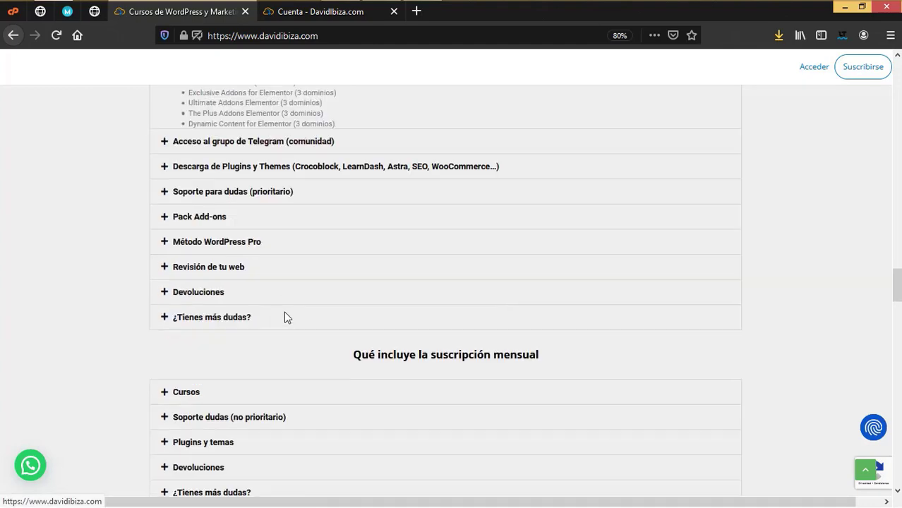
{"action": "scroll", "coordinate": [293, 338], "scroll_direction": "up", "scroll_amount": 6}
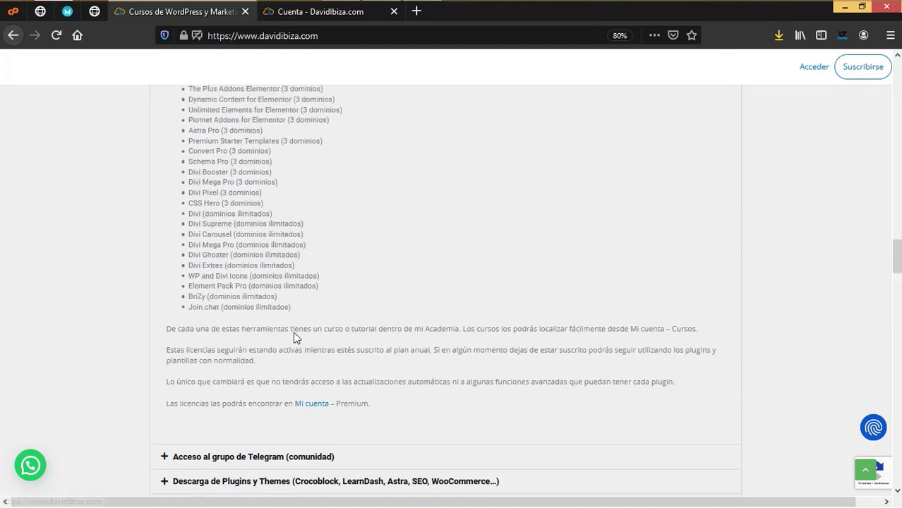
{"action": "scroll", "coordinate": [294, 226], "scroll_direction": "down", "scroll_amount": 6}
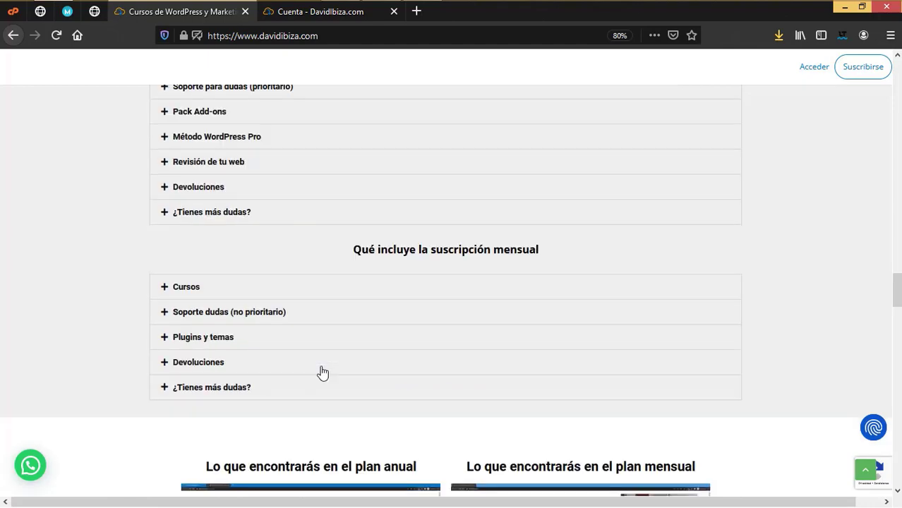
- Look over the annual and monthly plan videos, the student testimonials and the closing ZAPS description on the home page
{"action": "scroll", "coordinate": [373, 403], "scroll_direction": "down", "scroll_amount": 5}
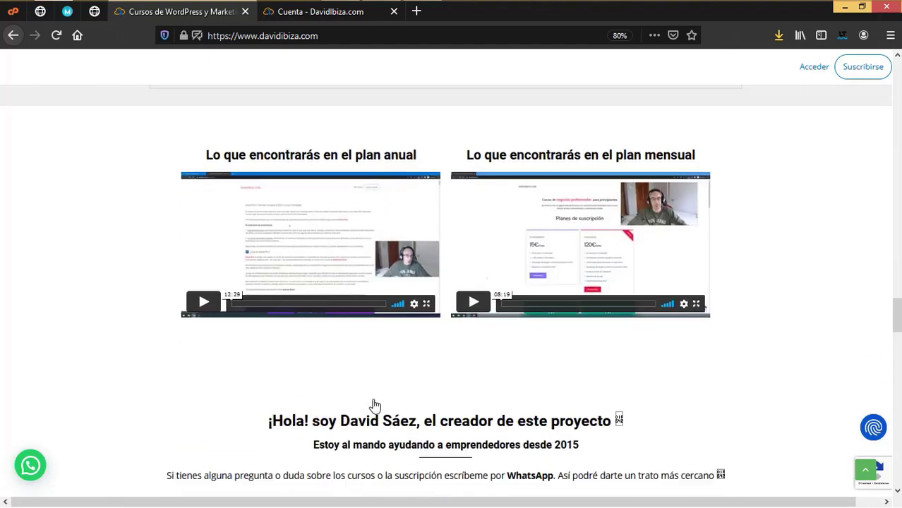
{"action": "scroll", "coordinate": [374, 404], "scroll_direction": "down", "scroll_amount": 5}
{"action": "scroll", "coordinate": [374, 404], "scroll_direction": "down", "scroll_amount": 10}
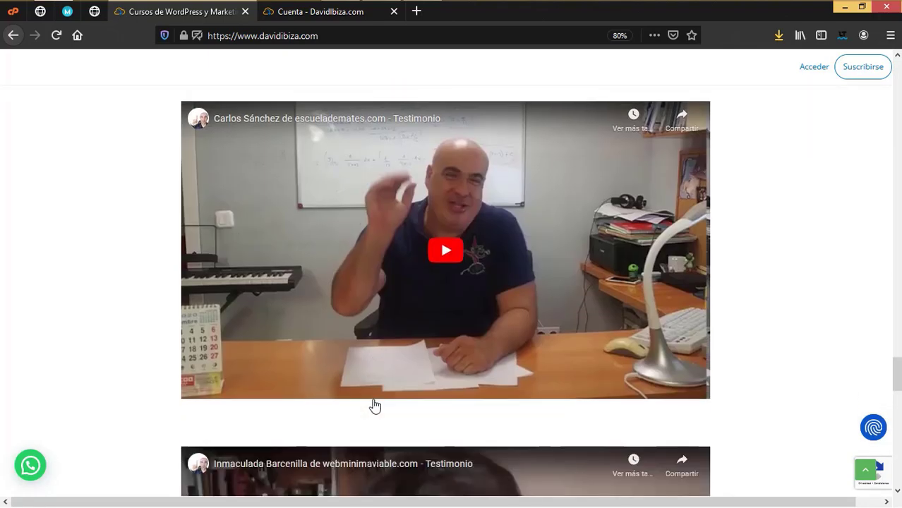
{"action": "scroll", "coordinate": [445, 291], "scroll_direction": "up", "scroll_amount": 7}
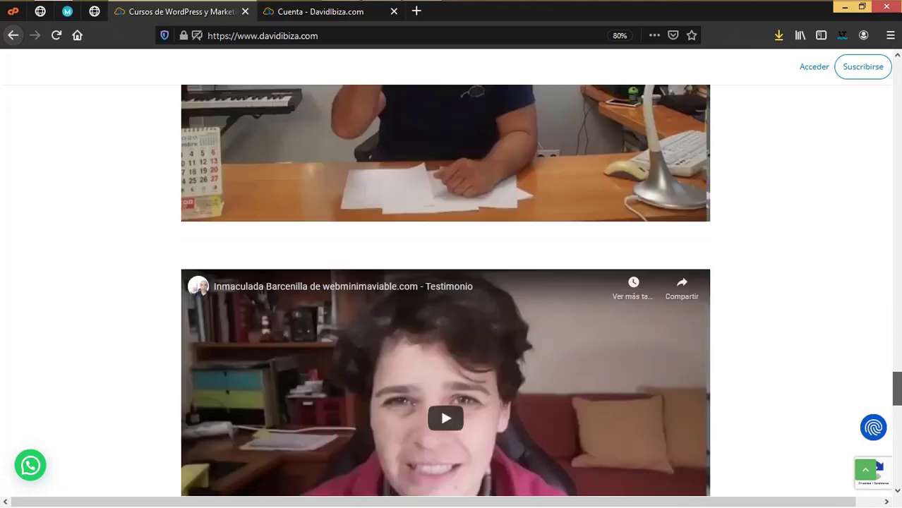
{"action": "scroll", "coordinate": [446, 291], "scroll_direction": "down", "scroll_amount": 3}
{"action": "scroll", "coordinate": [446, 291], "scroll_direction": "down", "scroll_amount": 10}
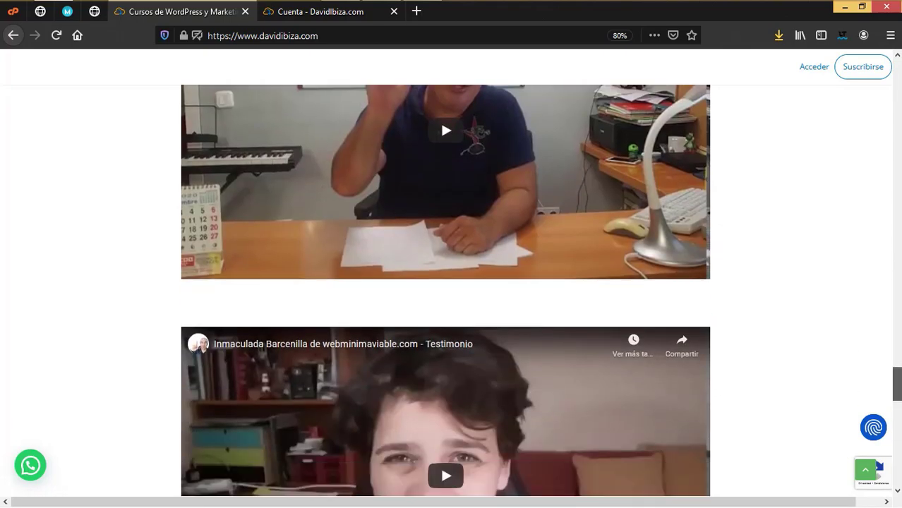
{"action": "scroll", "coordinate": [494, 267], "scroll_direction": "down", "scroll_amount": 5}
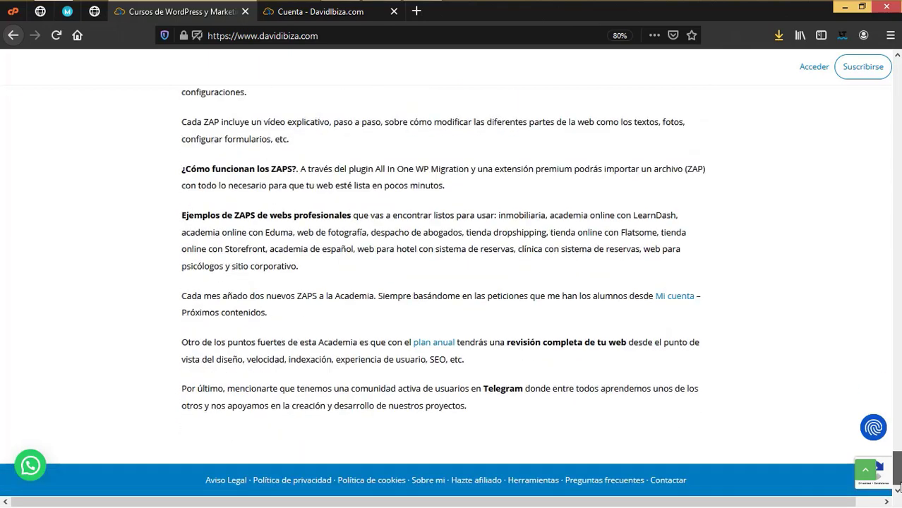
{"action": "scroll", "coordinate": [494, 267], "scroll_direction": "up", "scroll_amount": 1}
- Switch to the academy's account page and look through the full list of courses in its Cursos section
{"action": "key", "text": "ctrl+Tab"}
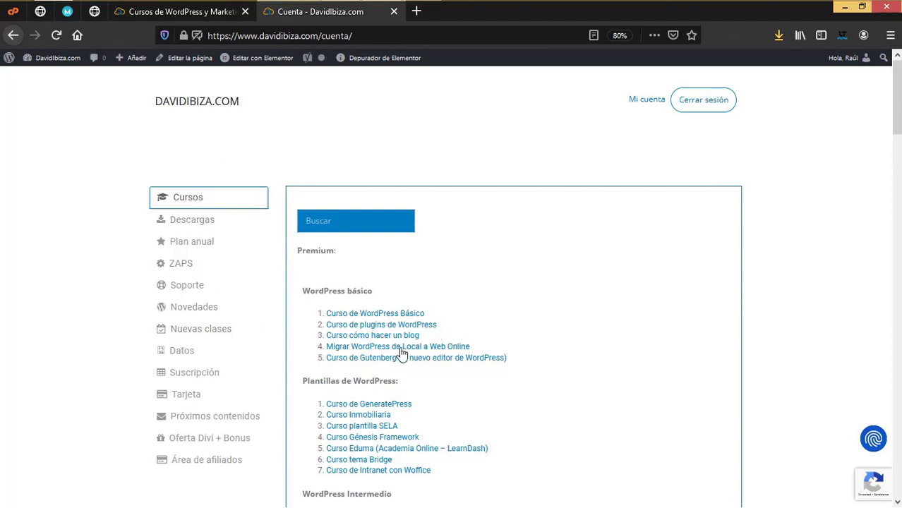
{"action": "scroll", "coordinate": [410, 345], "scroll_direction": "down", "scroll_amount": 3}
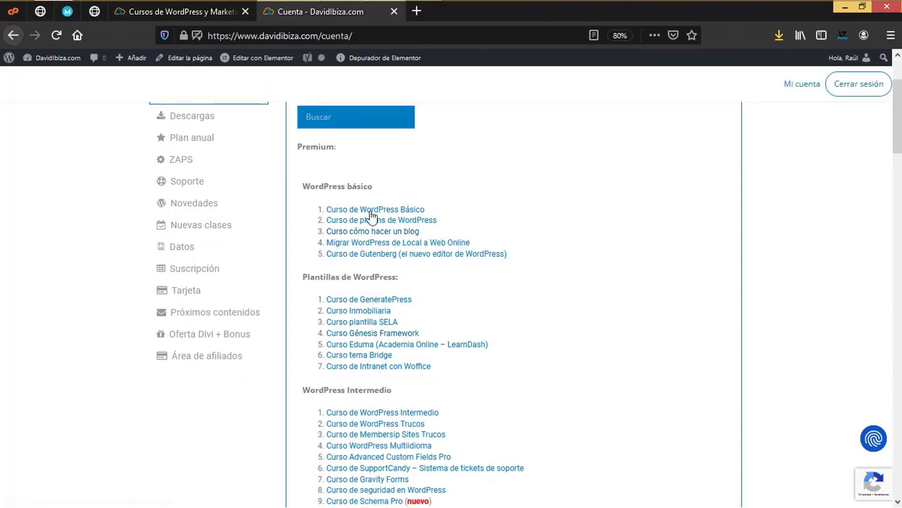
{"action": "scroll", "coordinate": [384, 319], "scroll_direction": "down", "scroll_amount": 8}
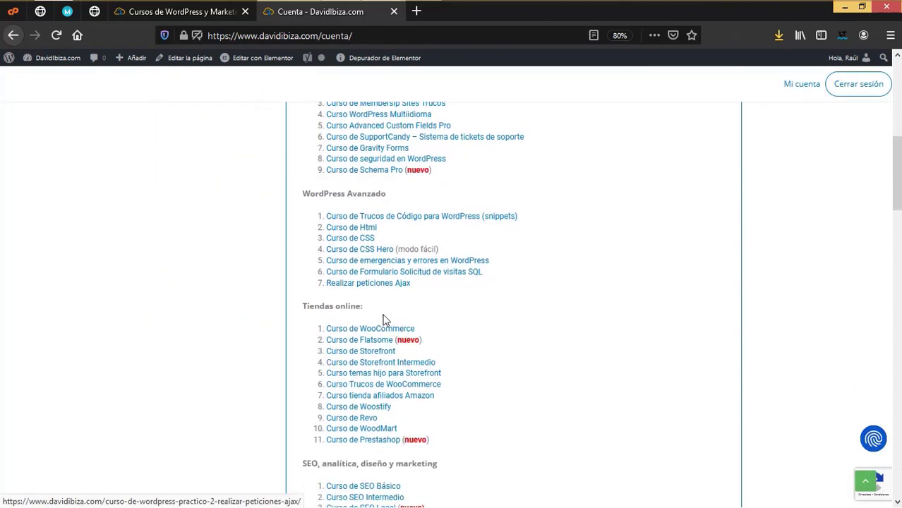
{"action": "scroll", "coordinate": [384, 318], "scroll_direction": "down", "scroll_amount": 6}
{"action": "scroll", "coordinate": [384, 317], "scroll_direction": "down", "scroll_amount": 12}
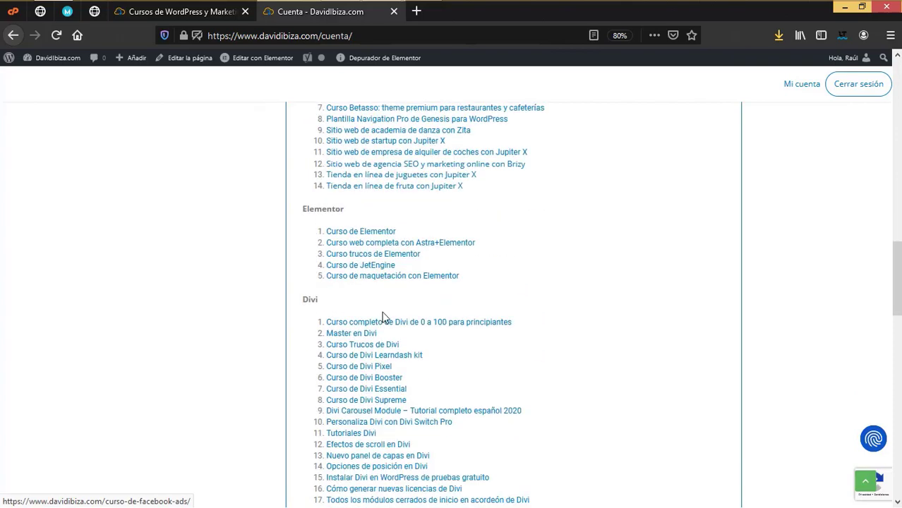
{"action": "scroll", "coordinate": [383, 315], "scroll_direction": "down", "scroll_amount": 6}
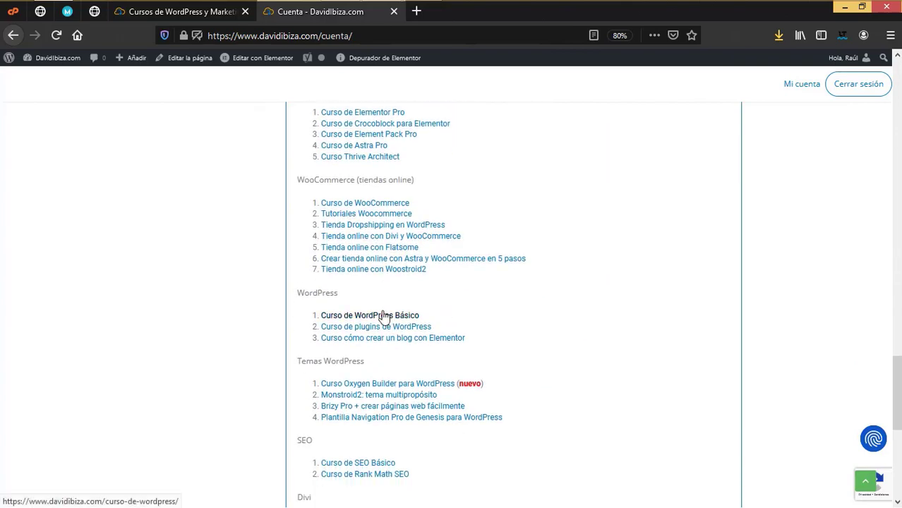
{"action": "scroll", "coordinate": [383, 315], "scroll_direction": "down", "scroll_amount": 9}
{"action": "scroll", "coordinate": [385, 314], "scroll_direction": "up", "scroll_amount": 20}
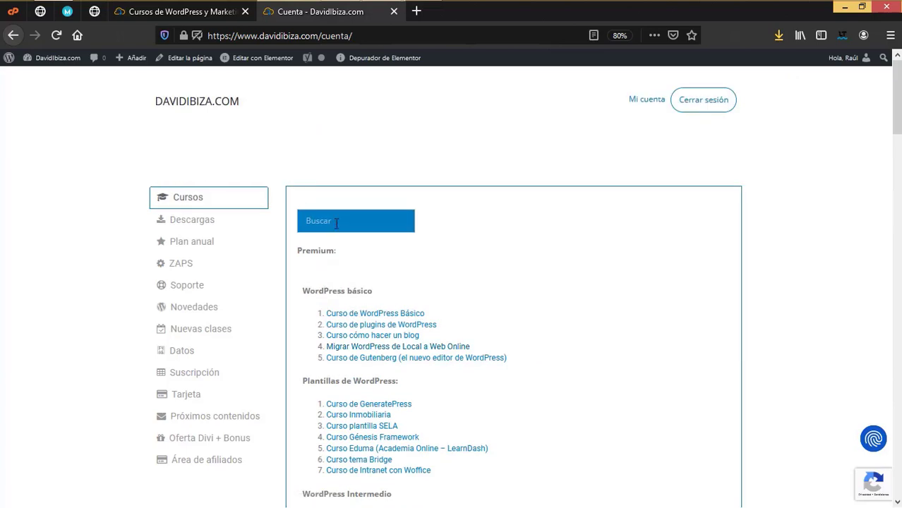
- View the account's Descargas section, and examine the bonus video and license information under Plan anual
{"action": "left_click", "coordinate": [207, 226]}
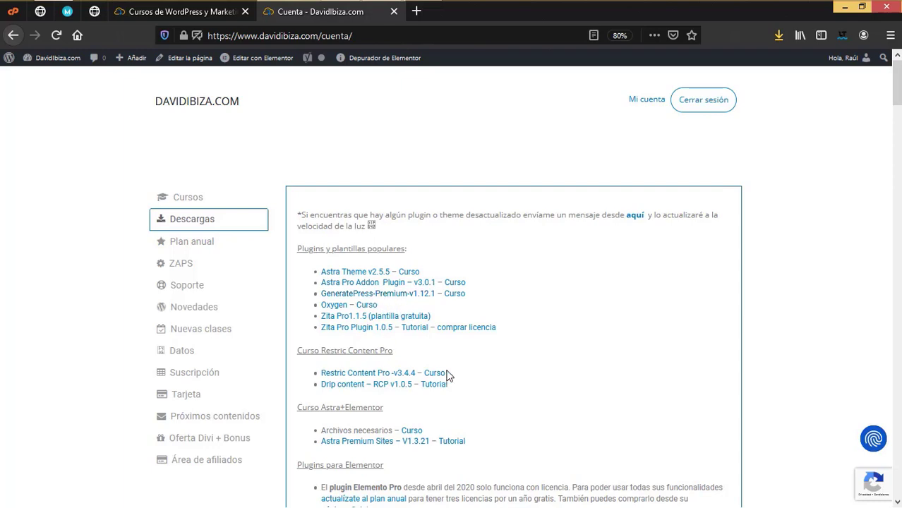
{"action": "left_click", "coordinate": [208, 247]}
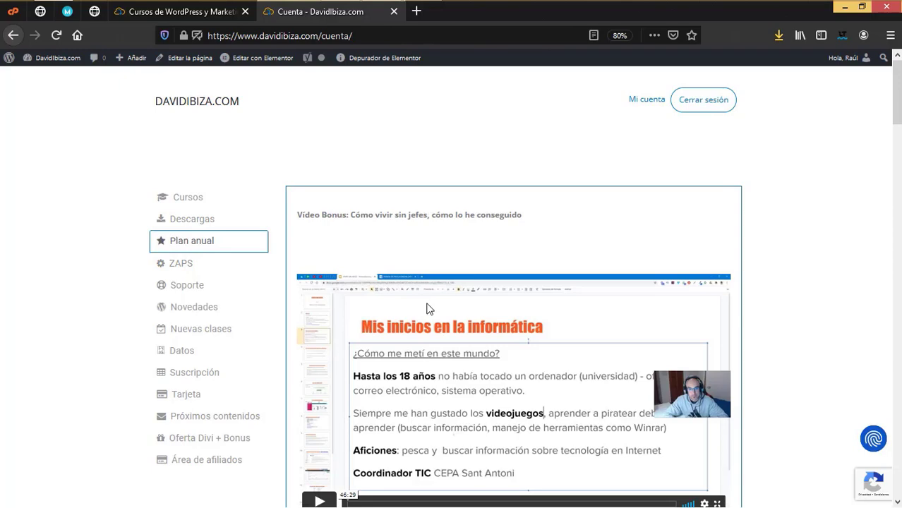
{"action": "scroll", "coordinate": [427, 308], "scroll_direction": "down", "scroll_amount": 5}
{"action": "scroll", "coordinate": [340, 224], "scroll_direction": "down", "scroll_amount": 2}
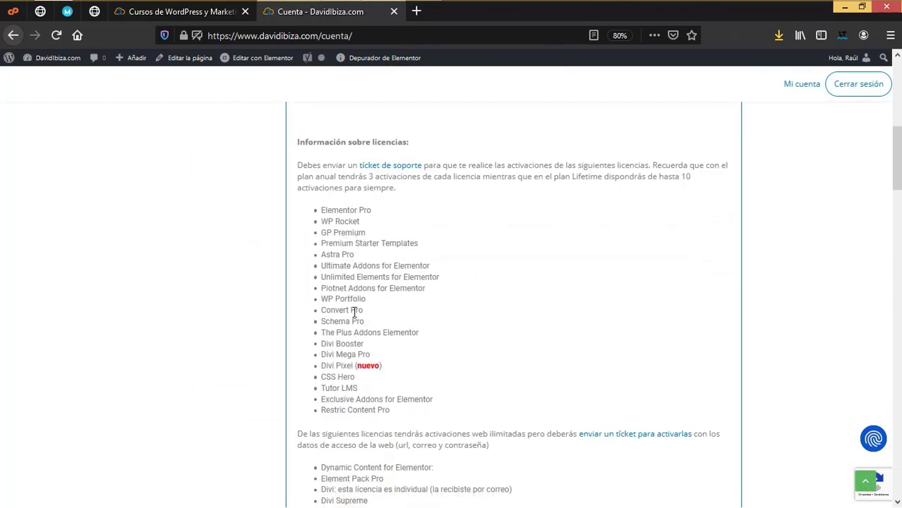
{"action": "scroll", "coordinate": [416, 351], "scroll_direction": "up", "scroll_amount": 6}
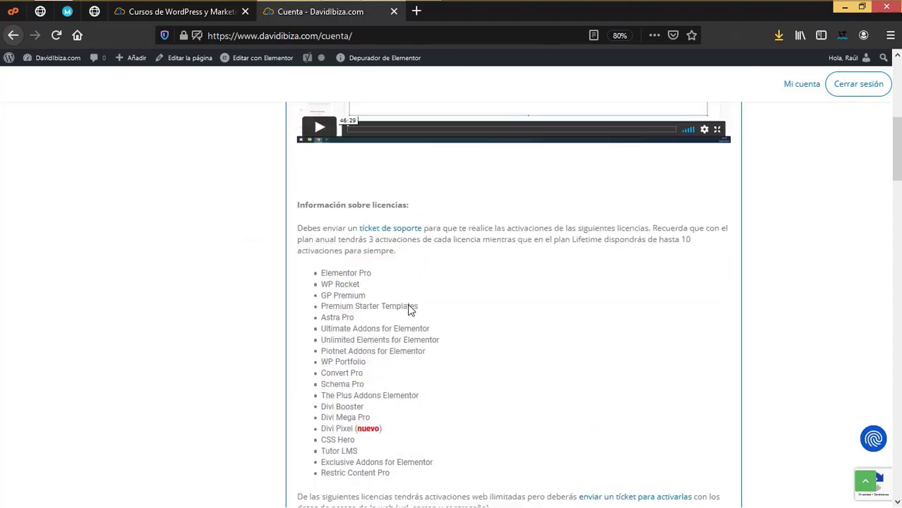
- Read the account's ZAPS section with its available websites, and return to the home page's subscription plans
{"action": "left_click", "coordinate": [204, 220]}
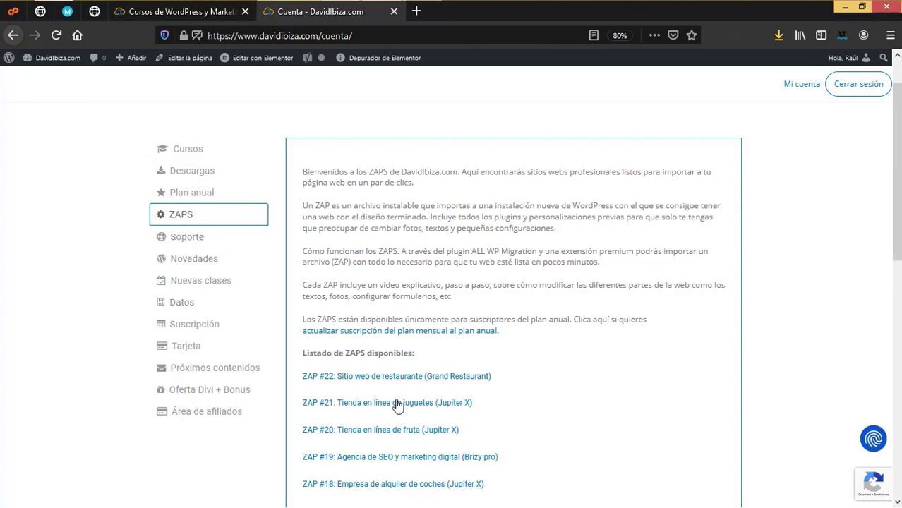
{"action": "scroll", "coordinate": [429, 396], "scroll_direction": "up", "scroll_amount": 1}
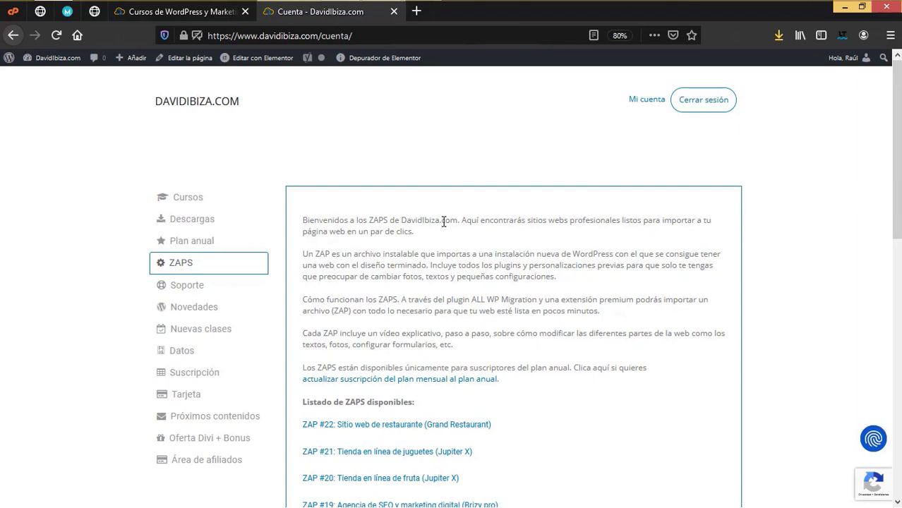
{"action": "key", "text": "ctrl+Page_Up"}
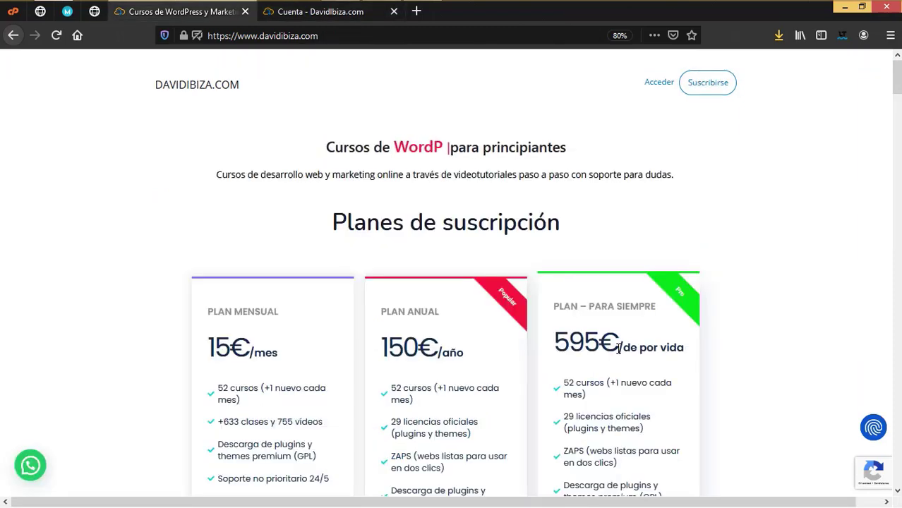